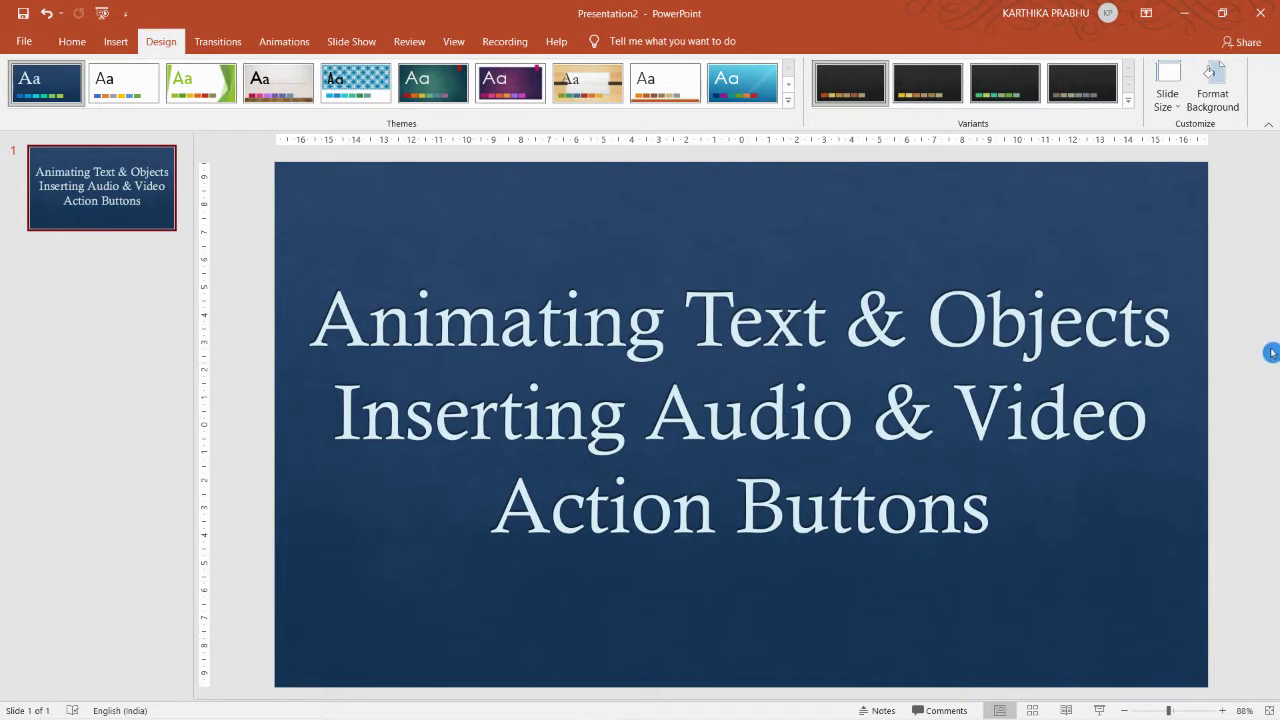
Step: Add a blank title-and-content slide after the title slide
{"action": "left_click", "coordinate": [88, 188]}
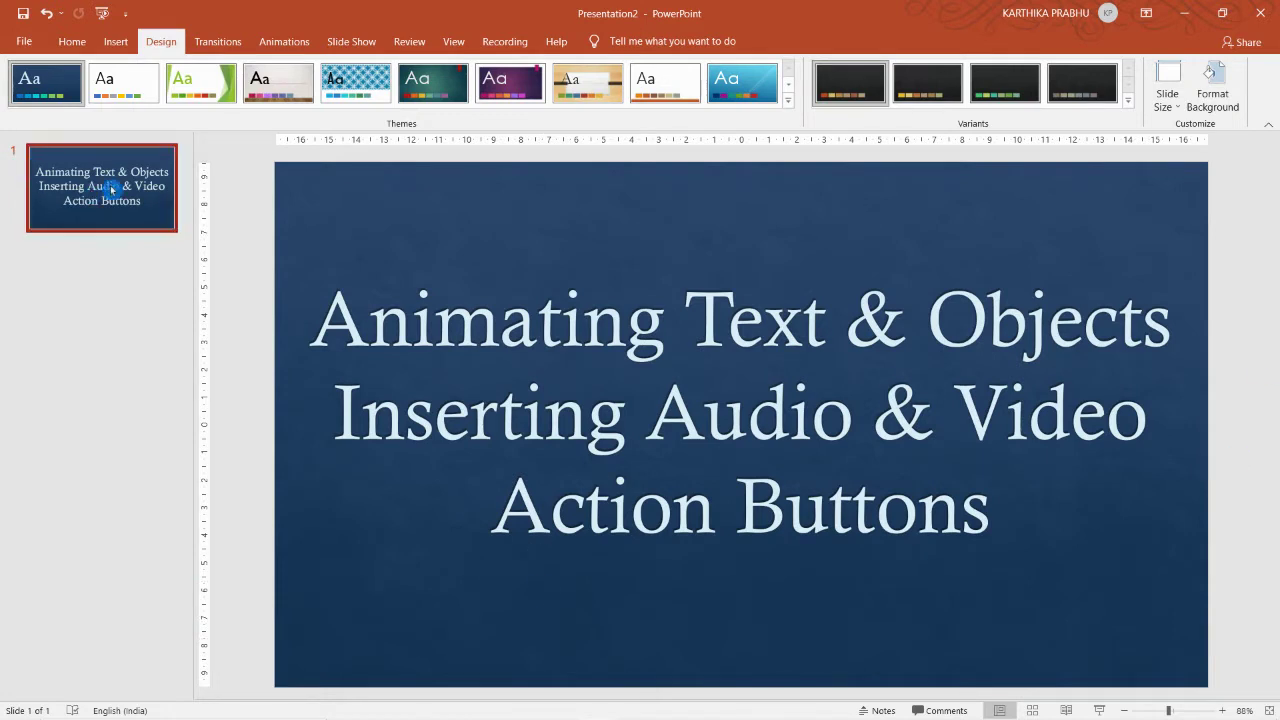
{"action": "key", "text": "Return"}
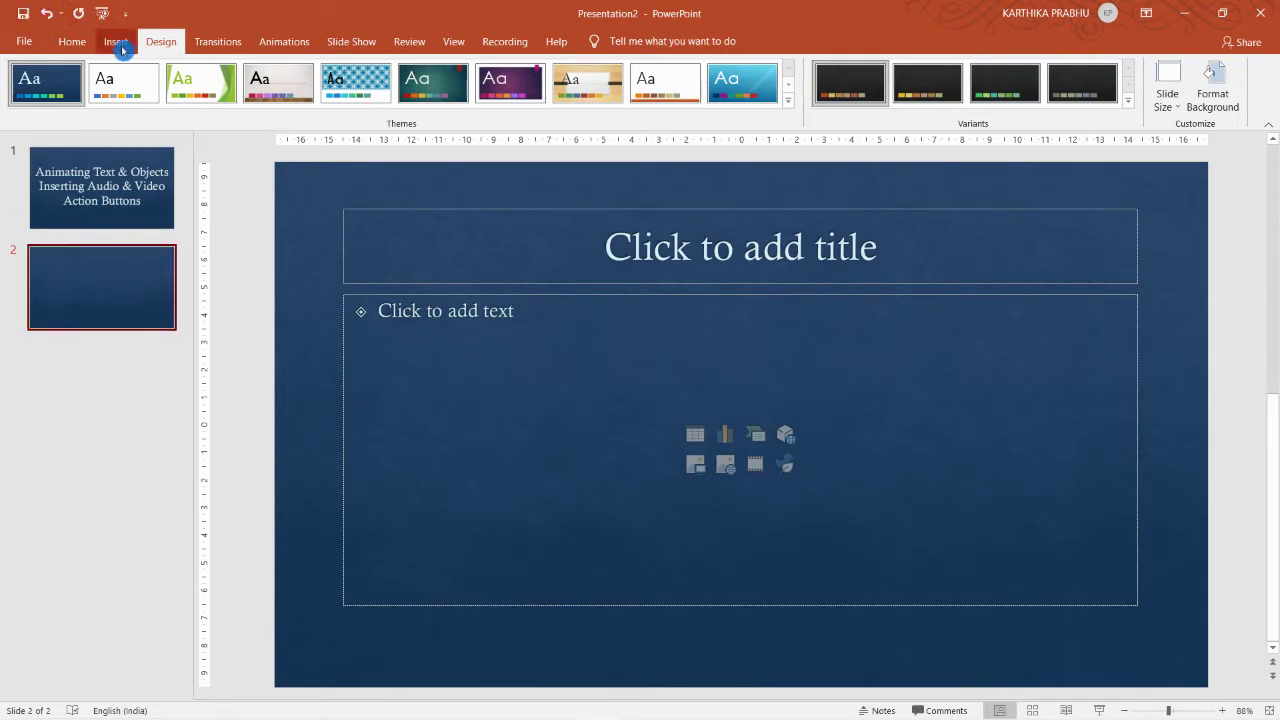
Step: Choose Audio on My PC from the Insert tab's Audio menu to browse the Music folder
{"action": "left_click", "coordinate": [121, 46]}
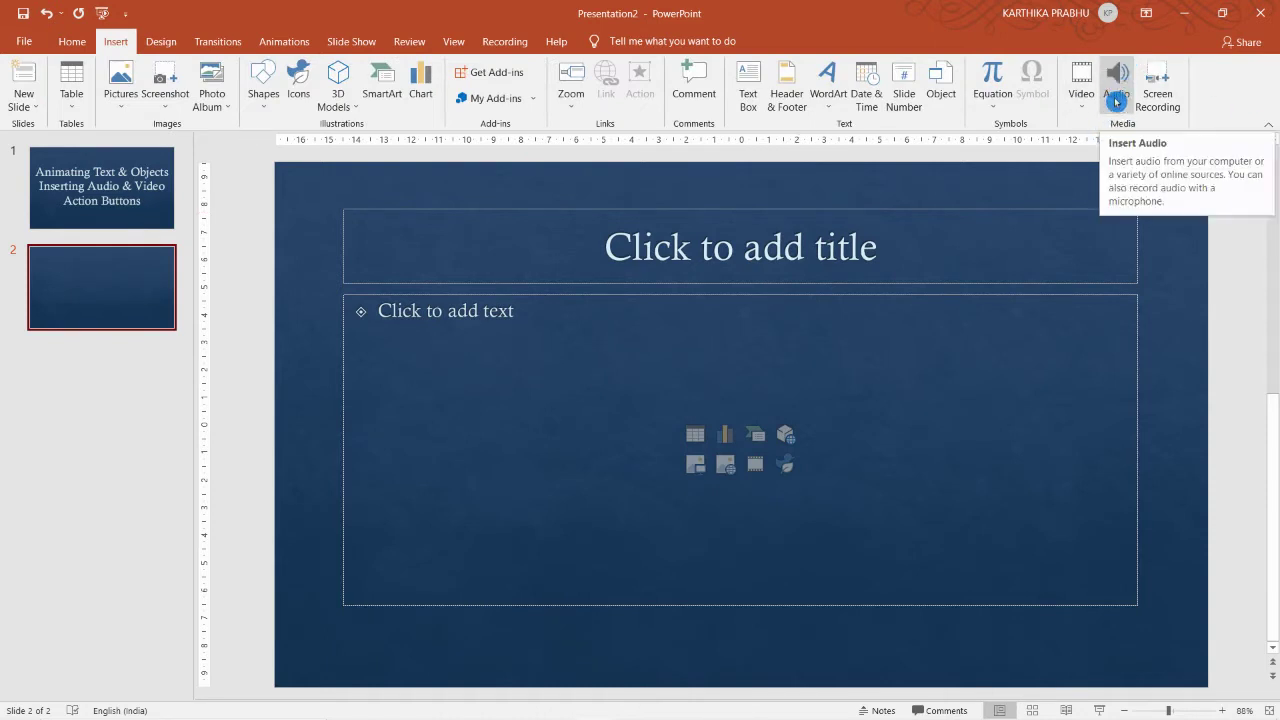
{"action": "left_click", "coordinate": [1116, 101]}
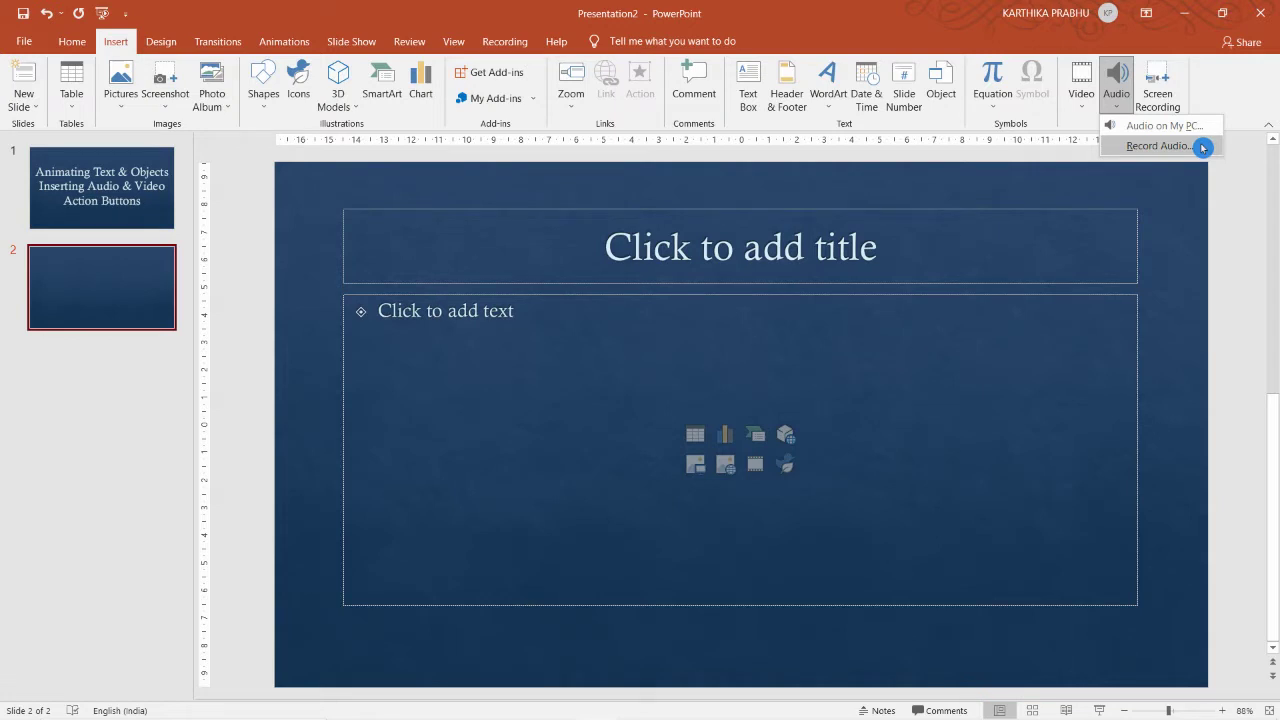
{"action": "left_click", "coordinate": [1180, 129]}
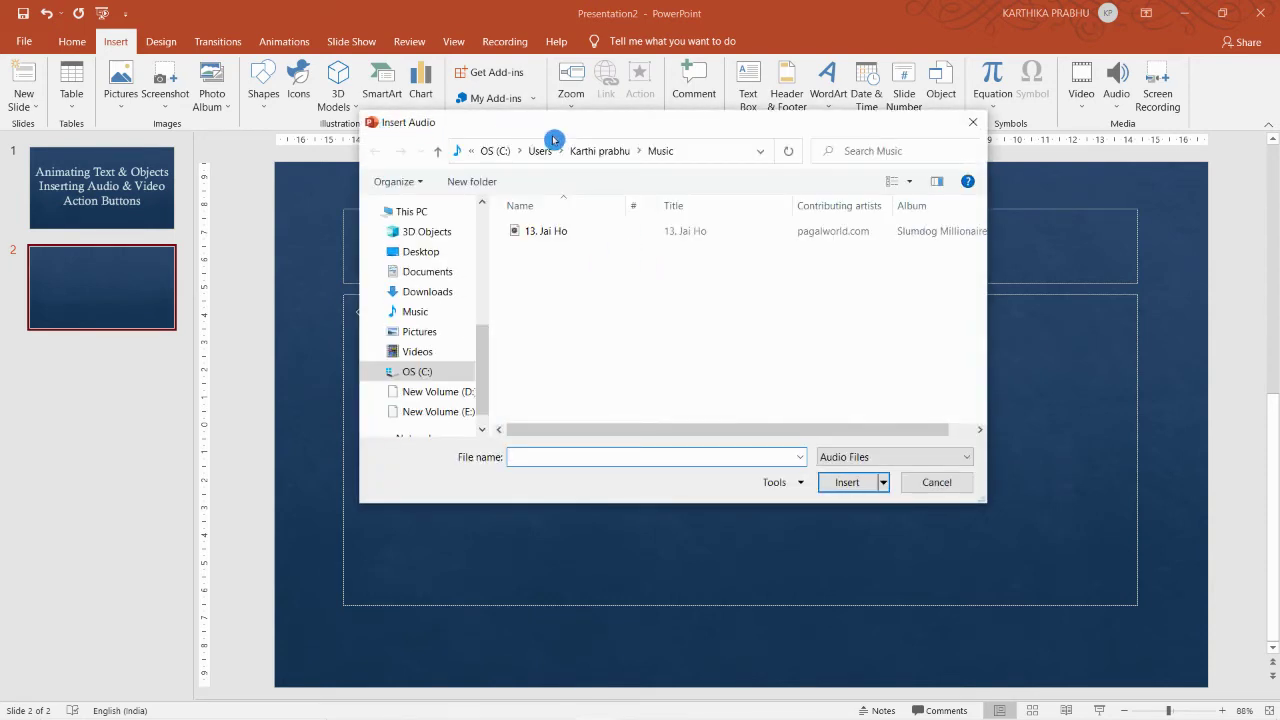
Step: Insert the song '13. Jai Ho' onto slide 2
{"action": "left_click", "coordinate": [565, 233]}
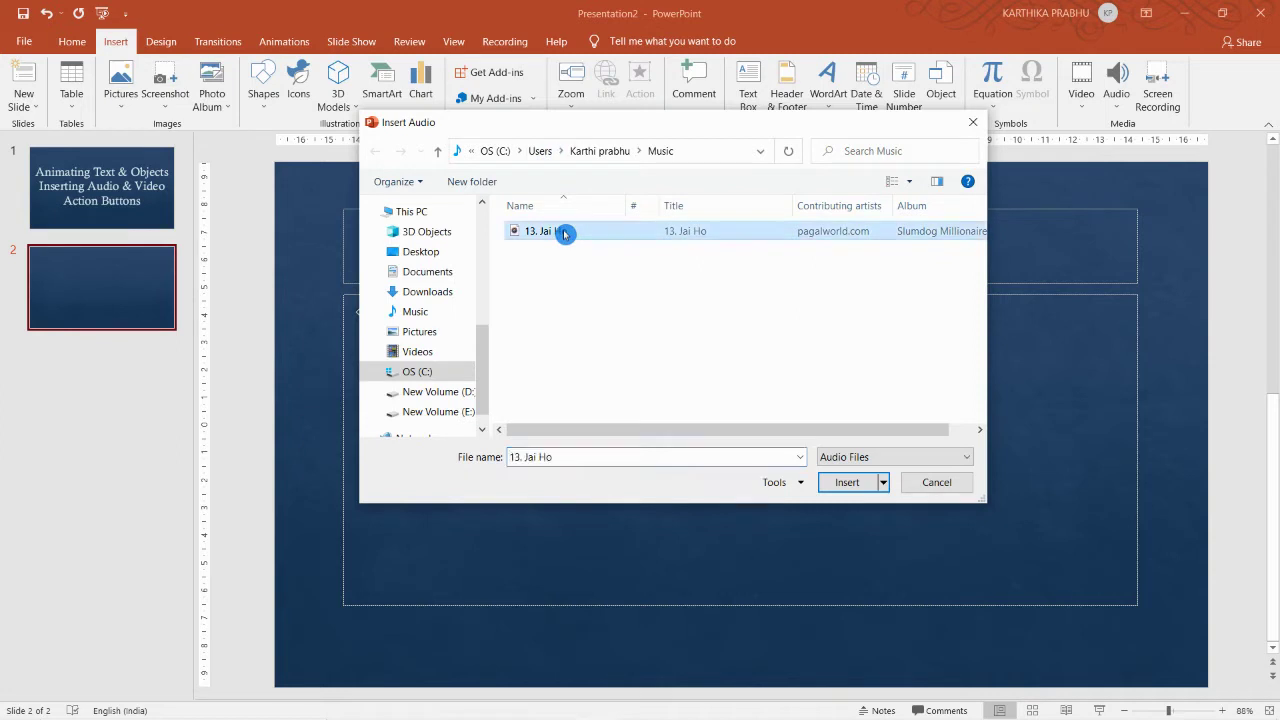
{"action": "left_click", "coordinate": [845, 484]}
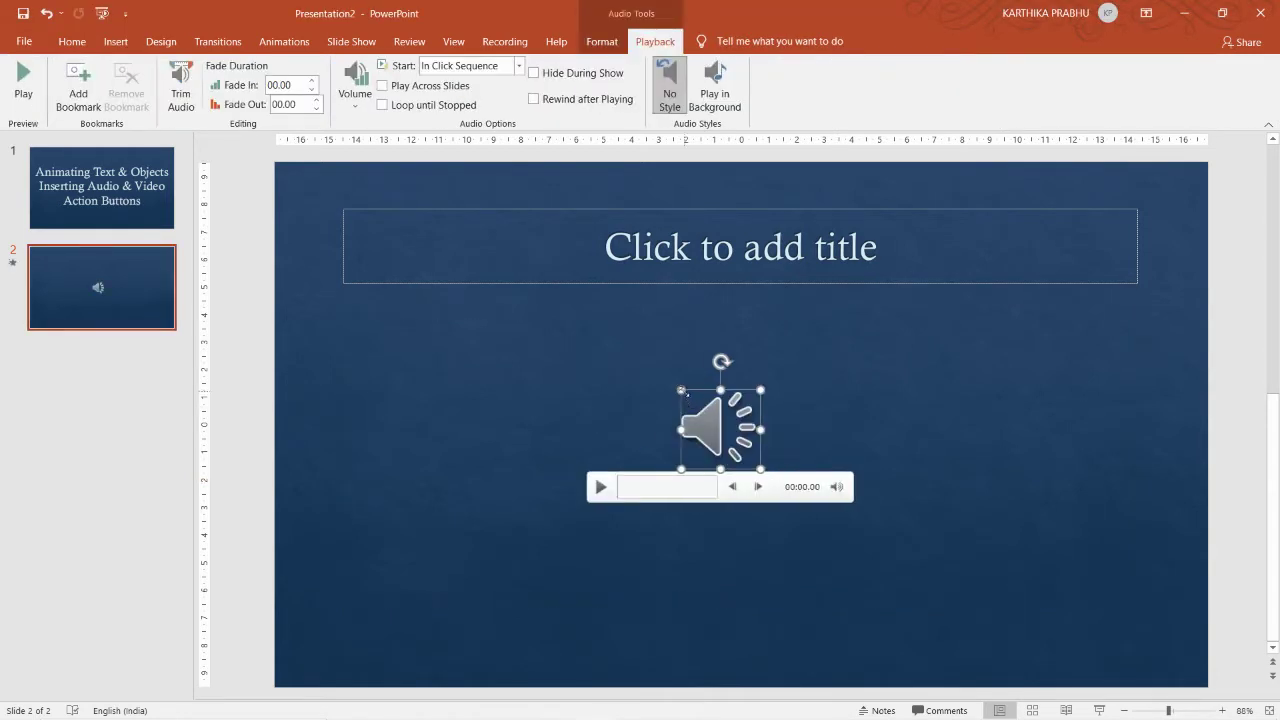
Step: Enlarge the audio icon on slide 2 to 3.46 cm square
{"action": "left_click_drag", "start_coordinate": [681, 390], "coordinate": [723, 438]}
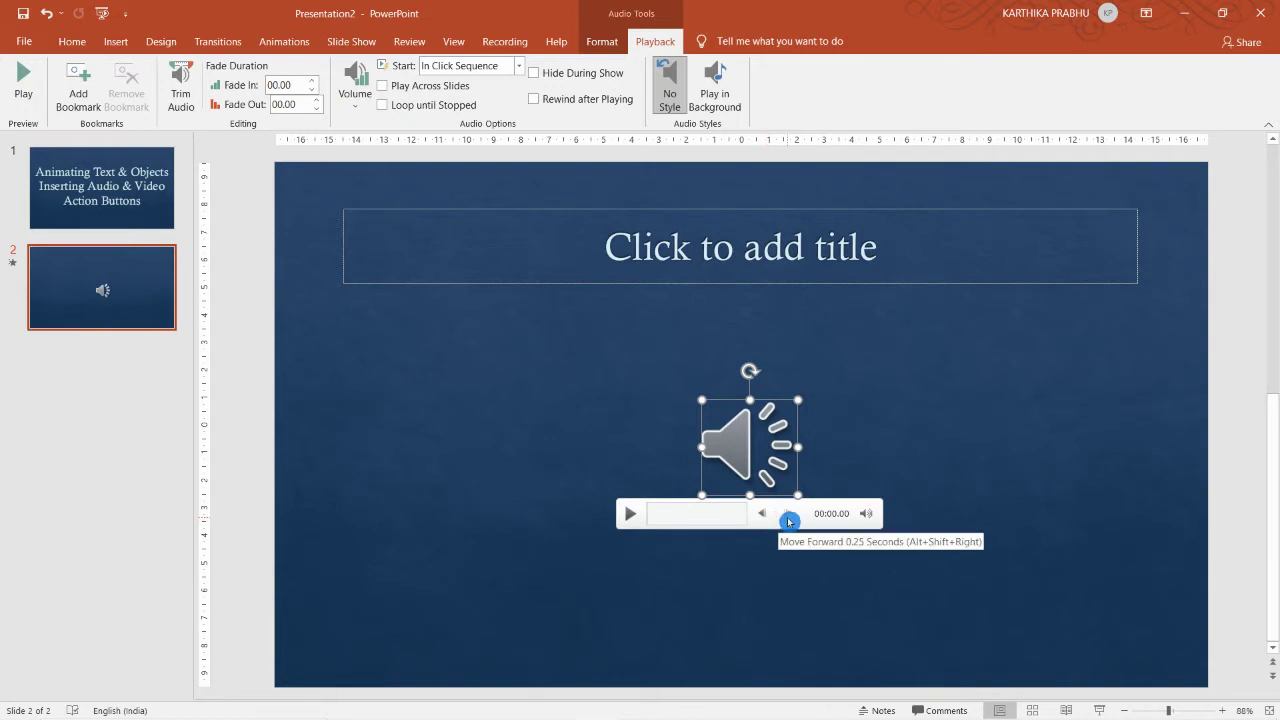
{"action": "mouse_move", "coordinate": [861, 518]}
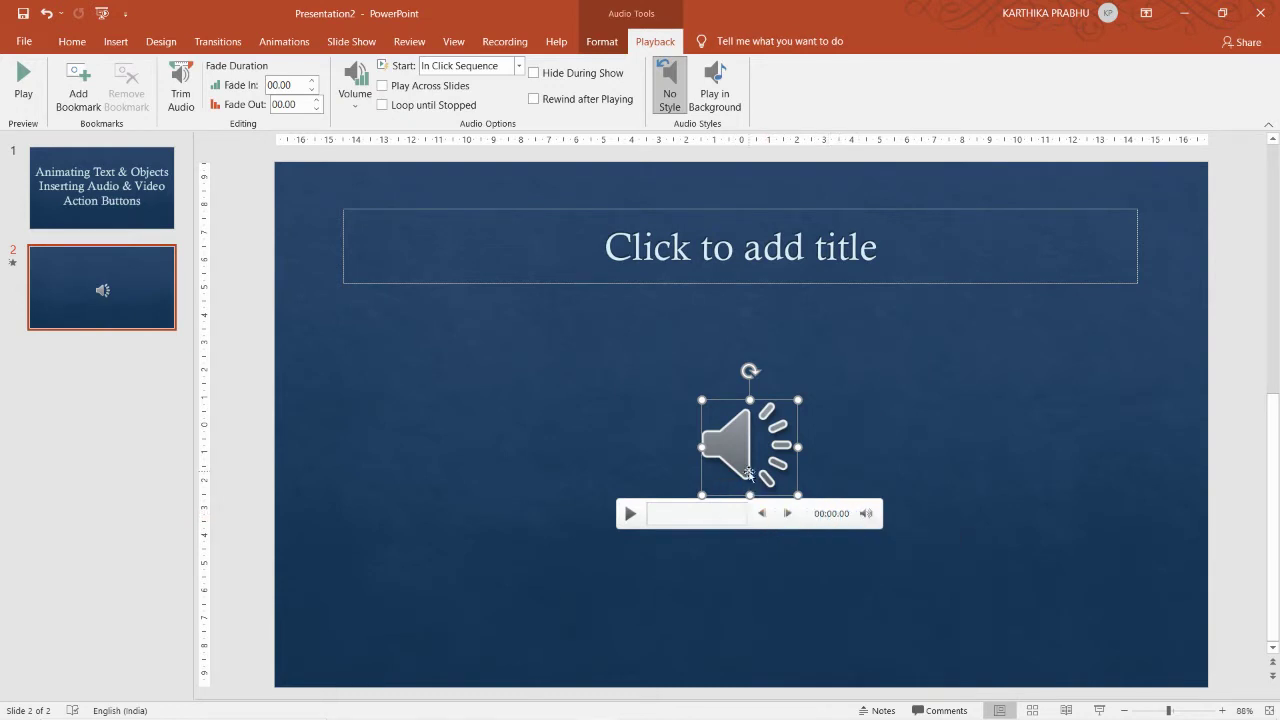
{"action": "left_click", "coordinate": [597, 42]}
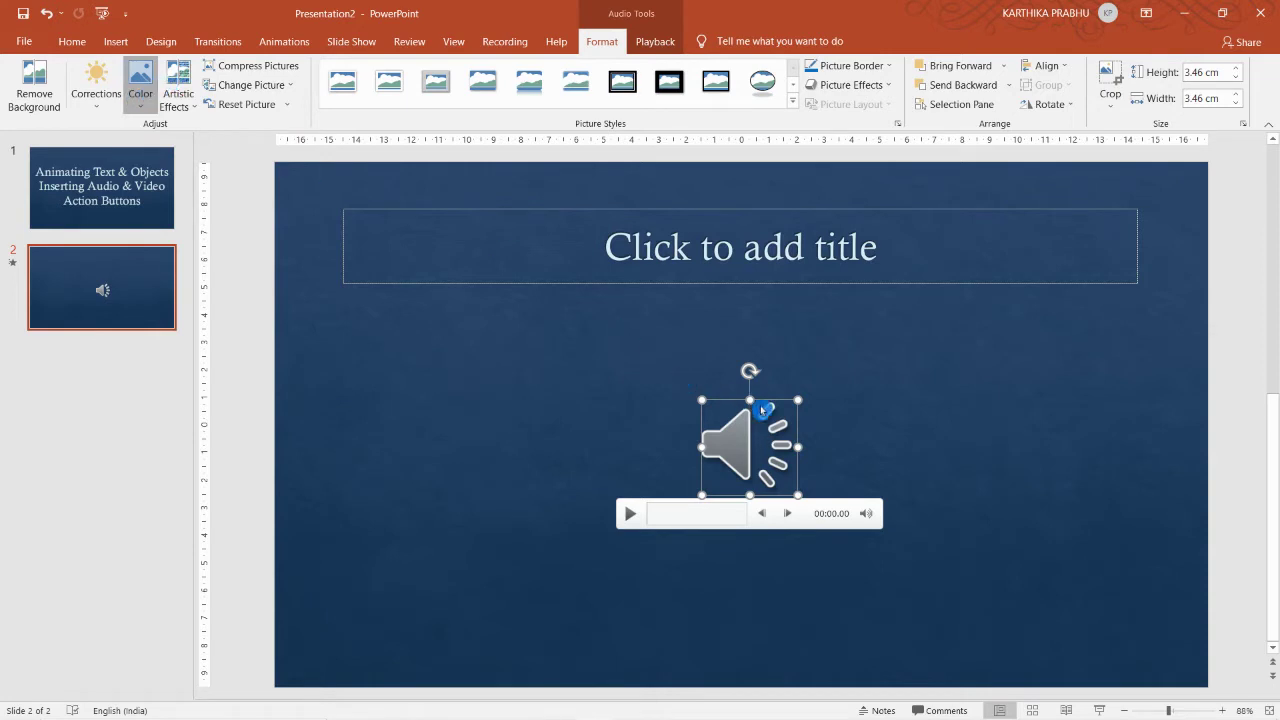
Step: Recolor the audio icon Black and White: 75%
{"action": "key", "text": "alt+j"}
{"action": "key", "text": "p"}
{"action": "key", "text": "i"}
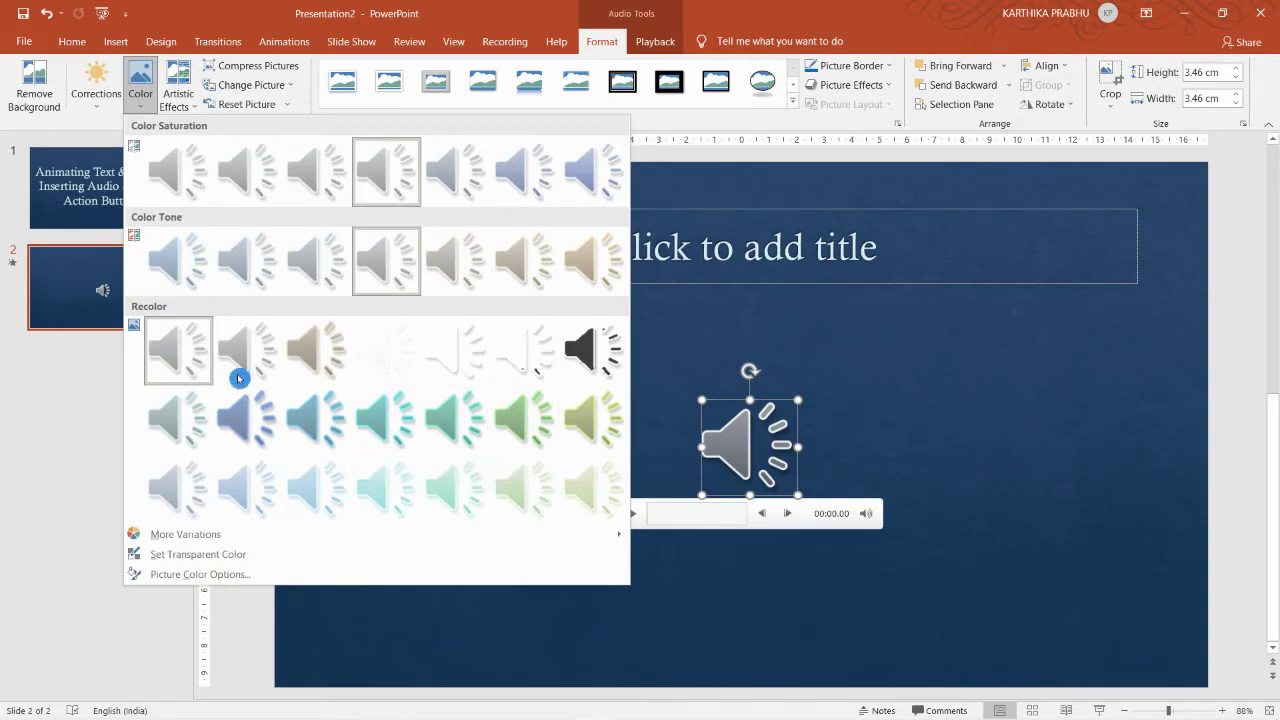
{"action": "left_click", "coordinate": [580, 358]}
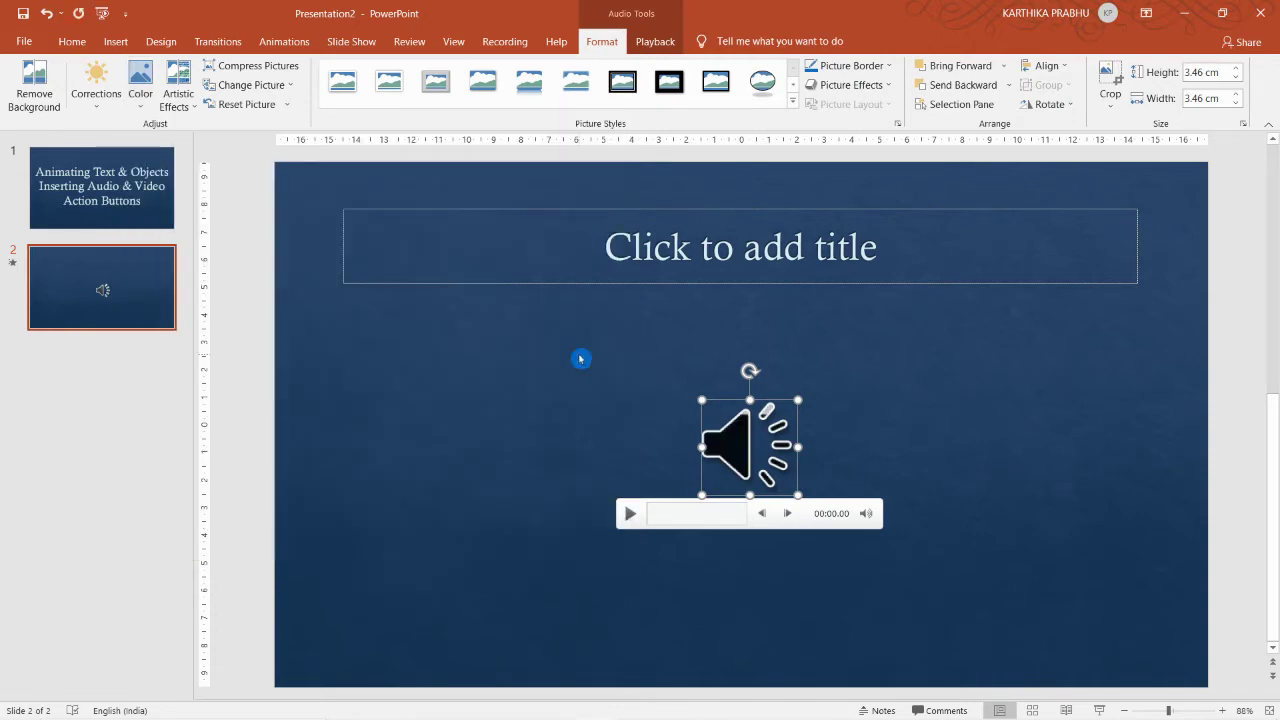
Step: Browse the picture styles without applying one, then start previewing the song
{"action": "left_click", "coordinate": [792, 101]}
{"action": "left_click", "coordinate": [880, 123]}
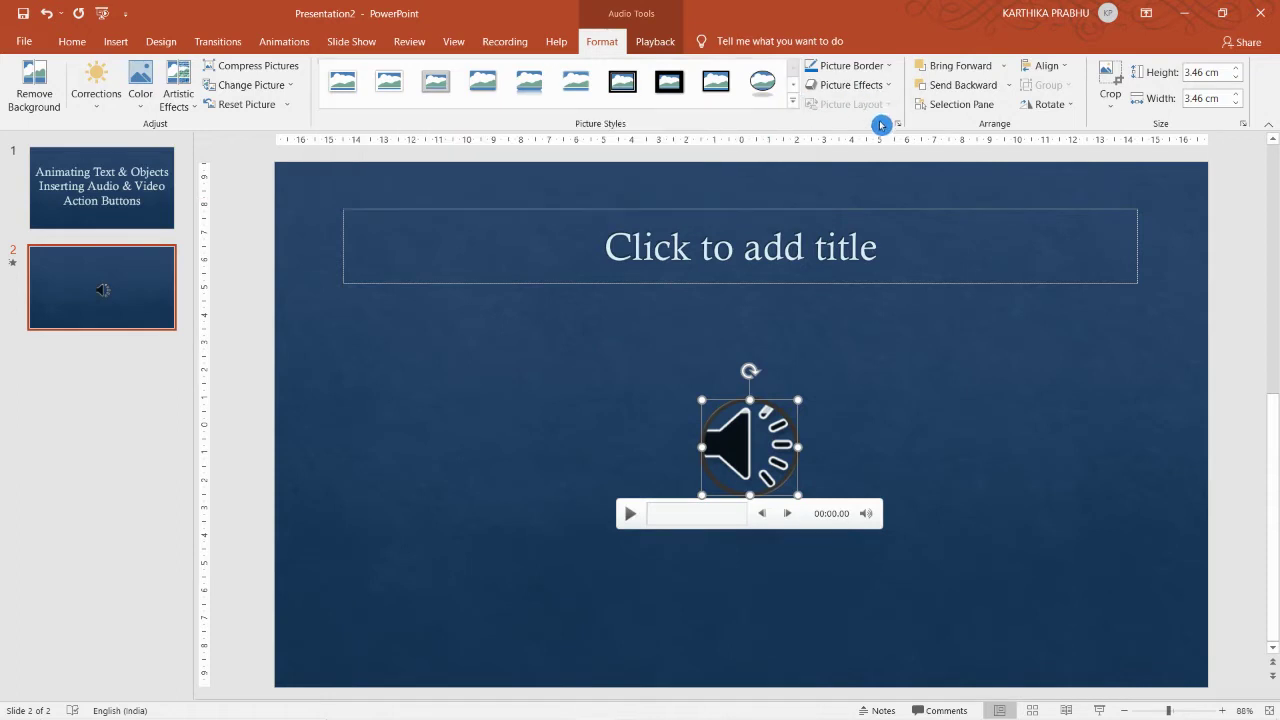
{"action": "left_click", "coordinate": [815, 475]}
{"action": "left_click", "coordinate": [646, 42]}
{"action": "left_click", "coordinate": [32, 77]}
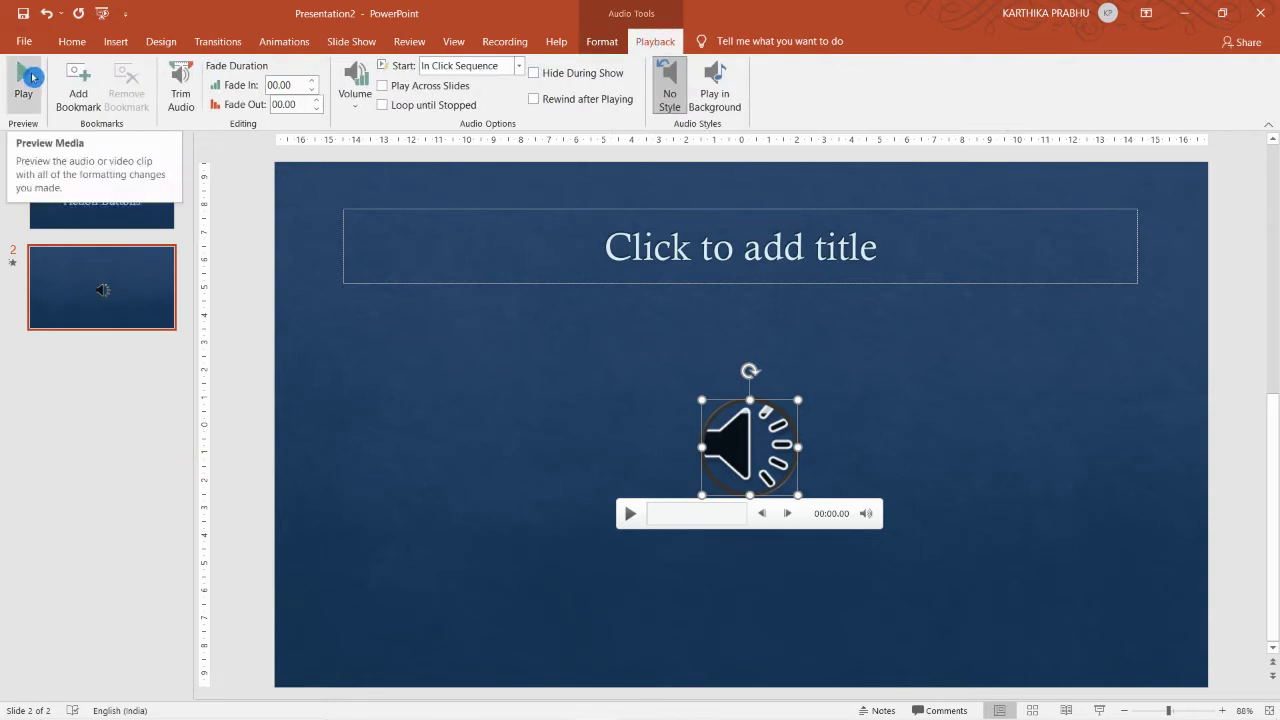
Step: Preview the song with the volume turned all the way down, pausing at 00:07.34
{"action": "left_click", "coordinate": [32, 77]}
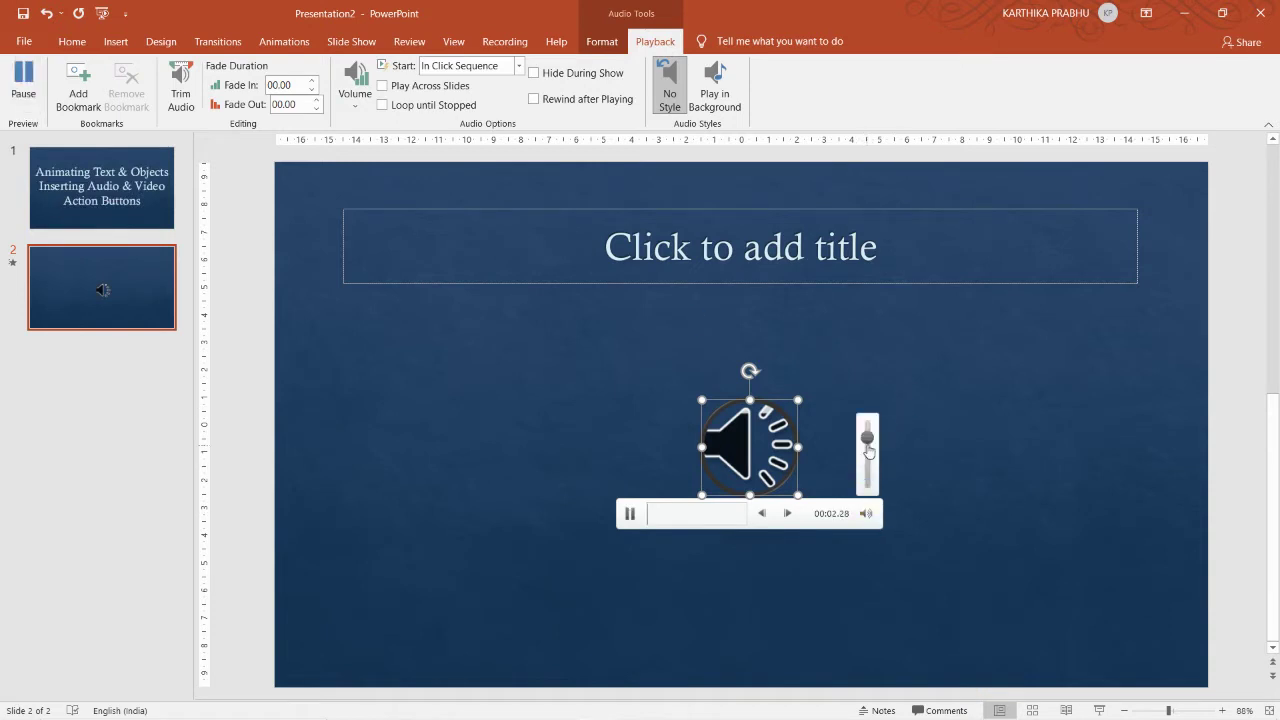
{"action": "left_click_drag", "start_coordinate": [866, 426], "coordinate": [869, 483]}
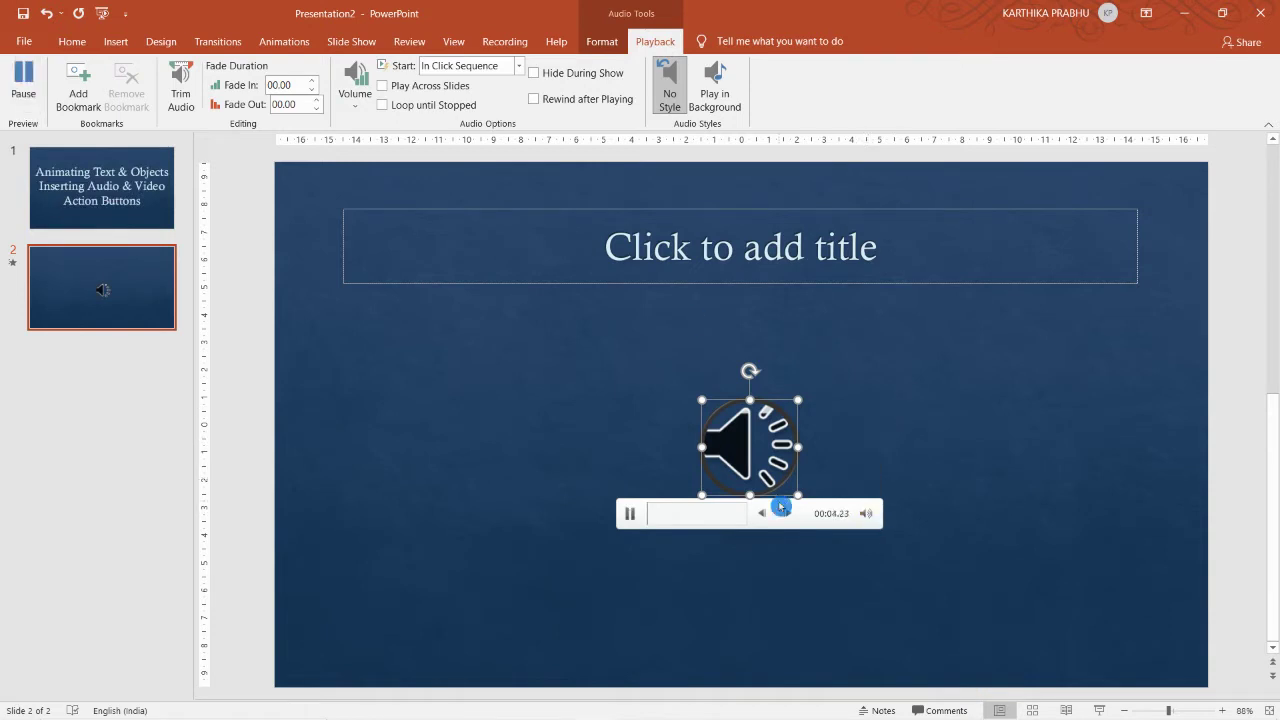
{"action": "left_click", "coordinate": [632, 518]}
{"action": "left_click", "coordinate": [629, 518]}
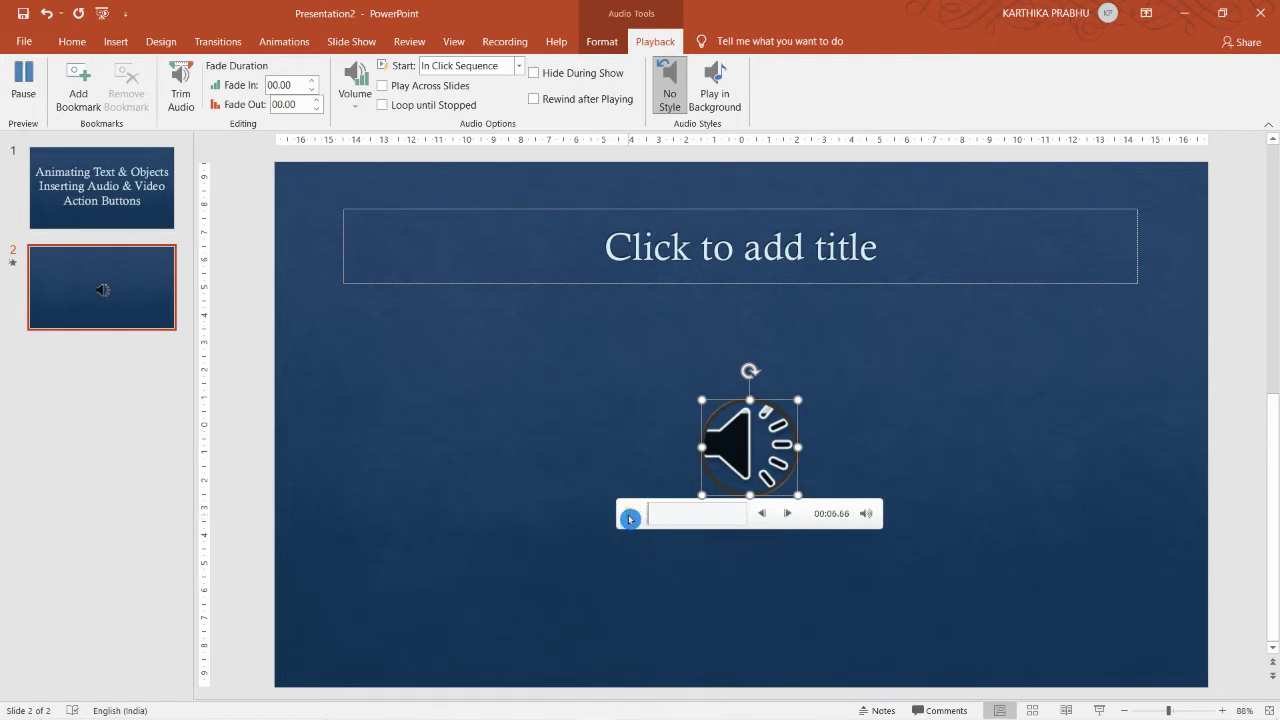
{"action": "left_click", "coordinate": [629, 518]}
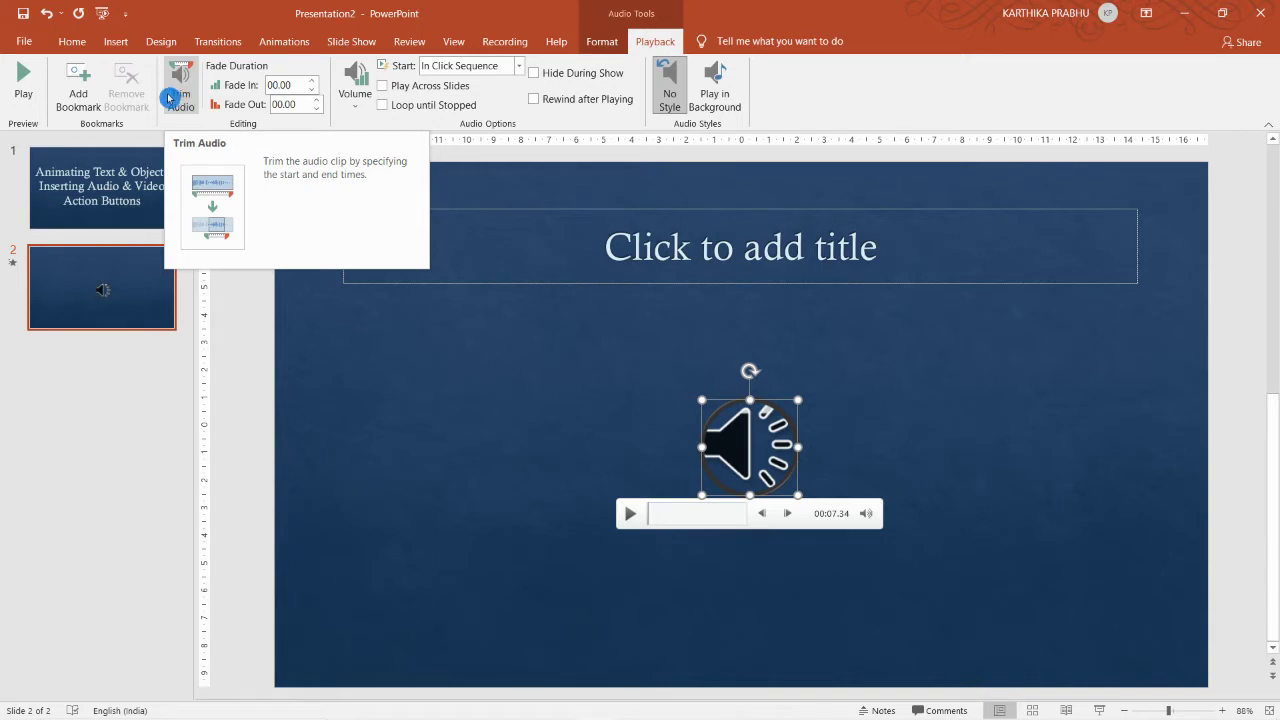
Step: Check the volume levels and set the audio to start When Clicked On
{"action": "left_click", "coordinate": [361, 106]}
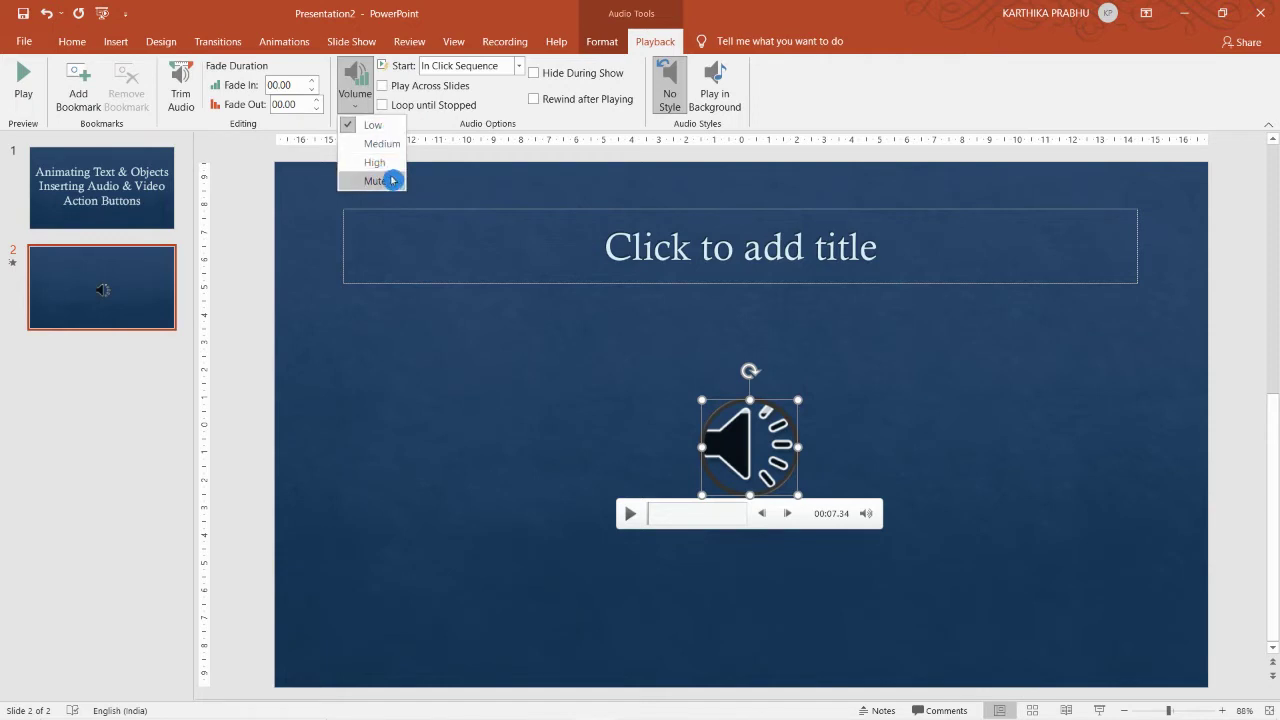
{"action": "left_click", "coordinate": [519, 69]}
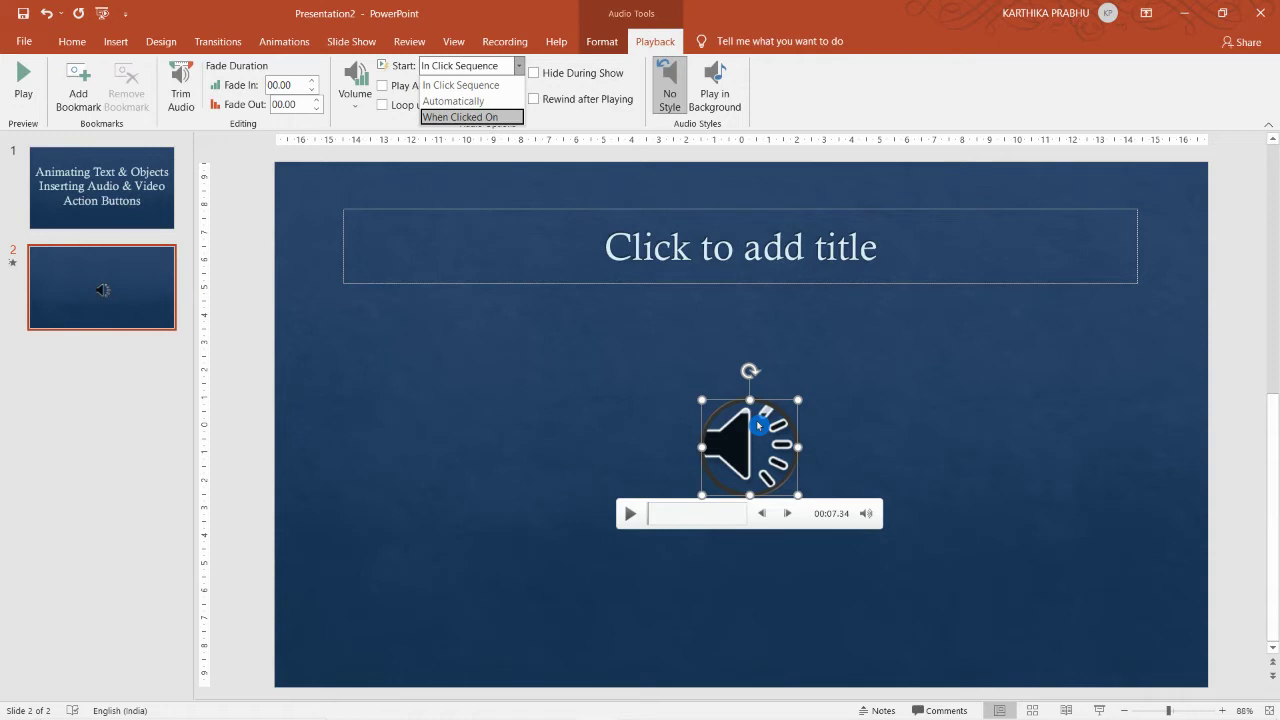
{"action": "left_click", "coordinate": [494, 118]}
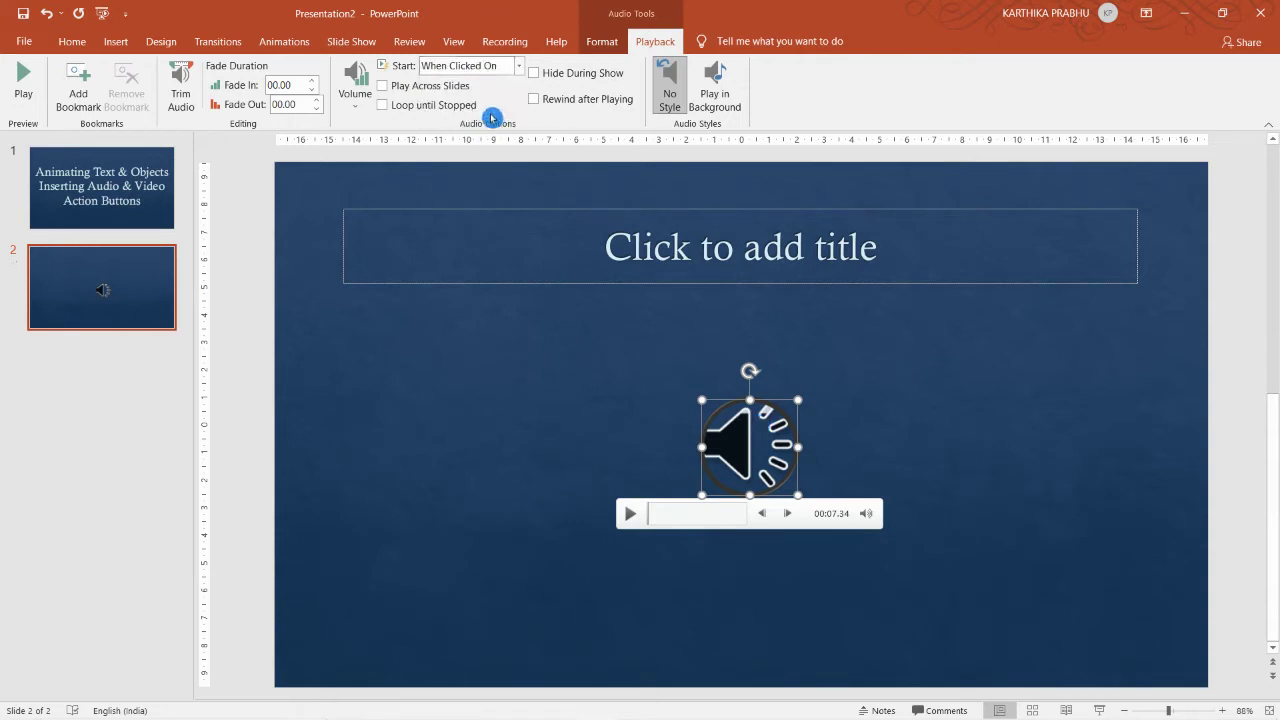
{"action": "left_click", "coordinate": [343, 41]}
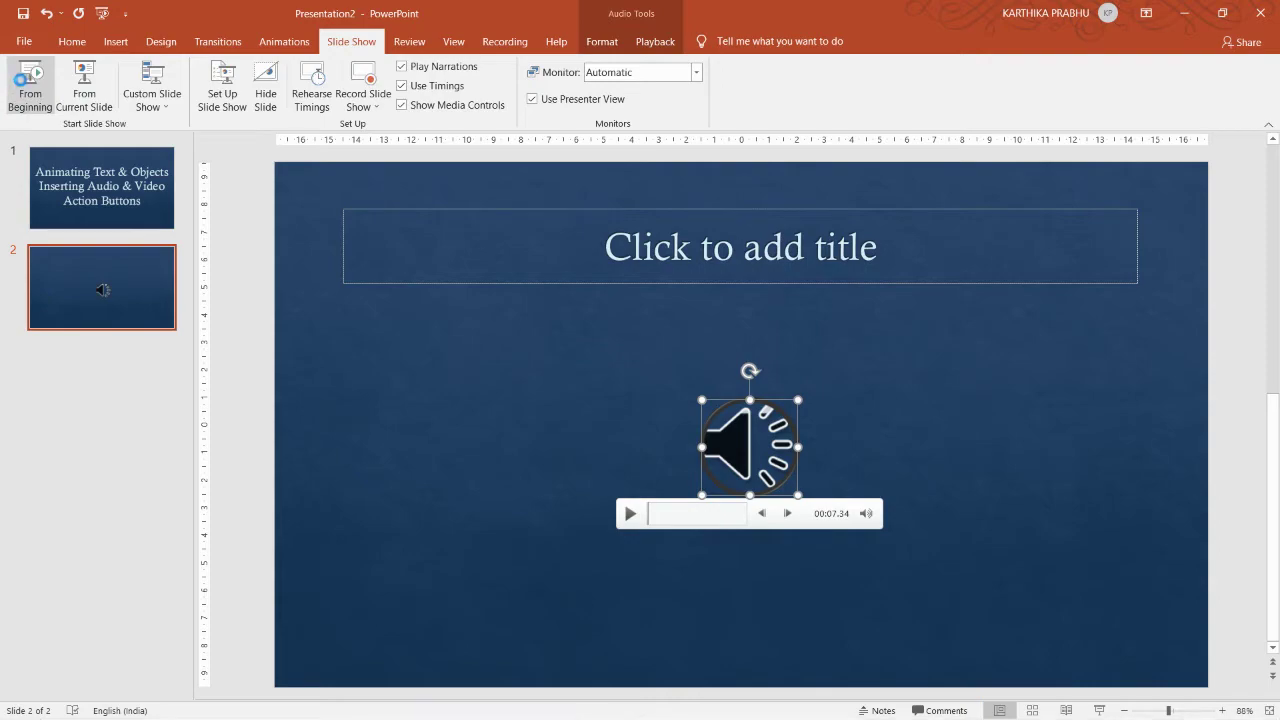
Step: Run the slide show from the start, play slide 2's song, adjust its volume, then exit
{"action": "left_click", "coordinate": [22, 84]}
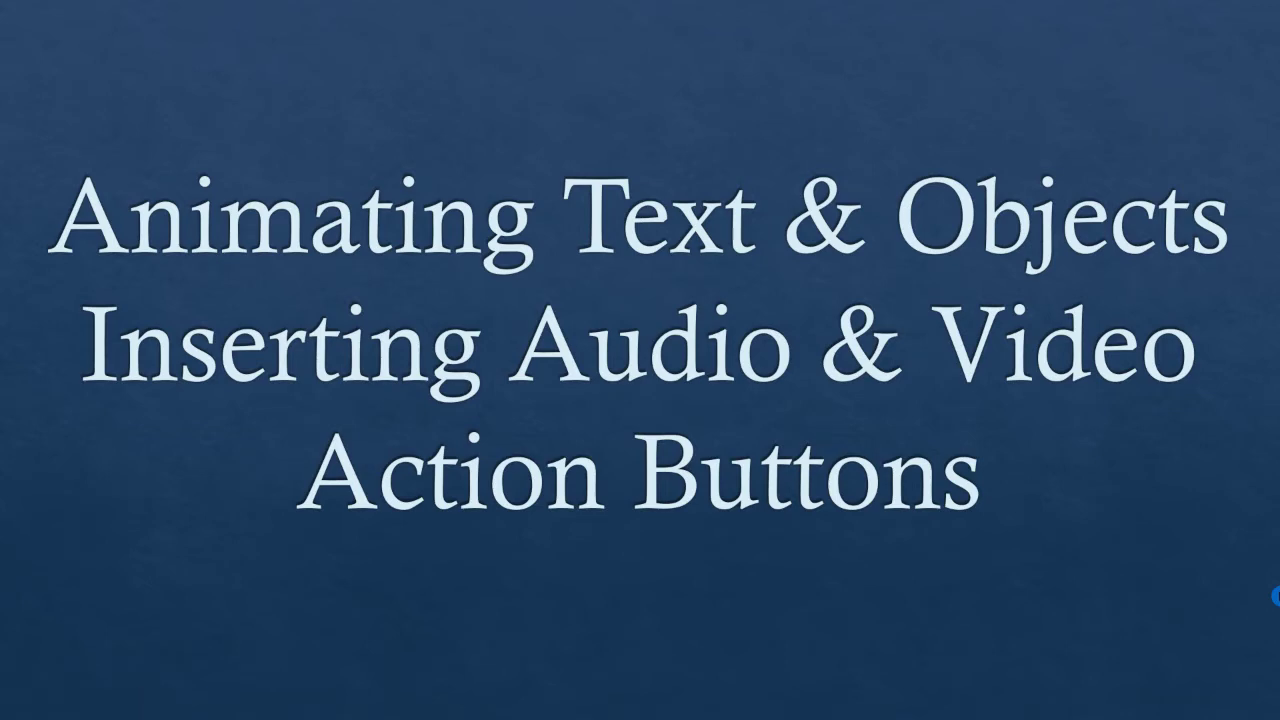
{"action": "key", "text": "Right"}
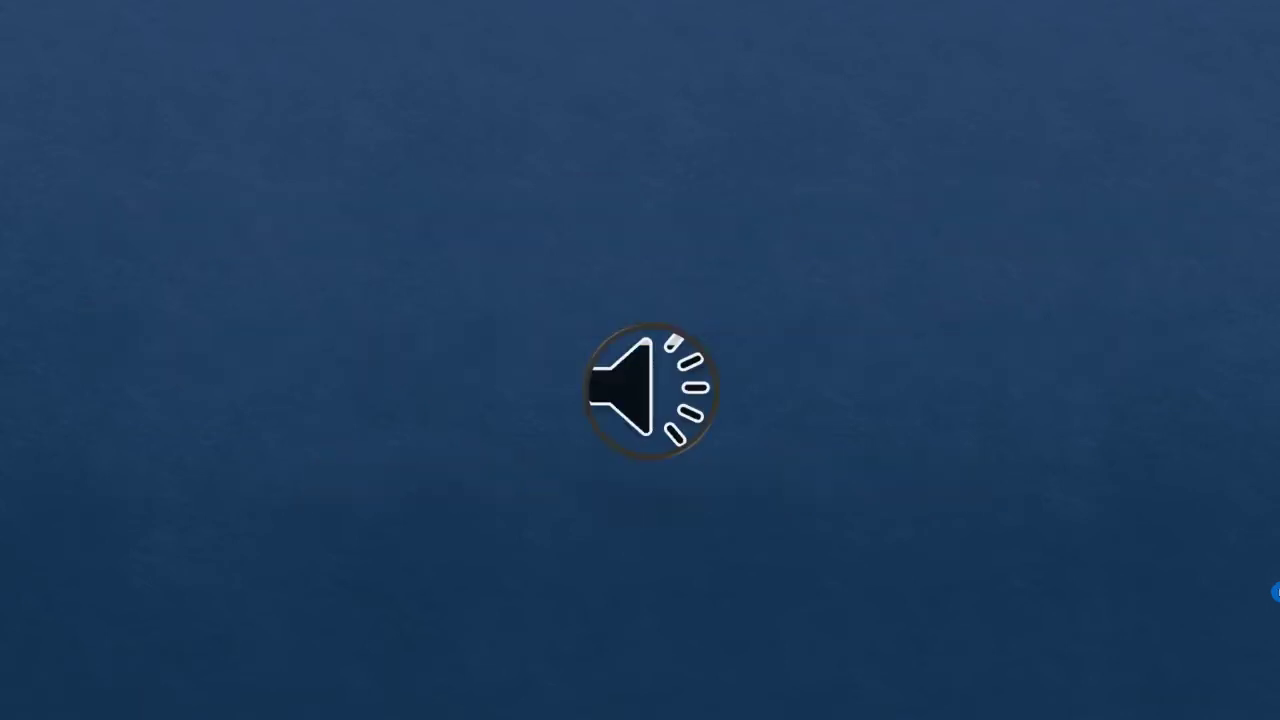
{"action": "mouse_move", "coordinate": [686, 368]}
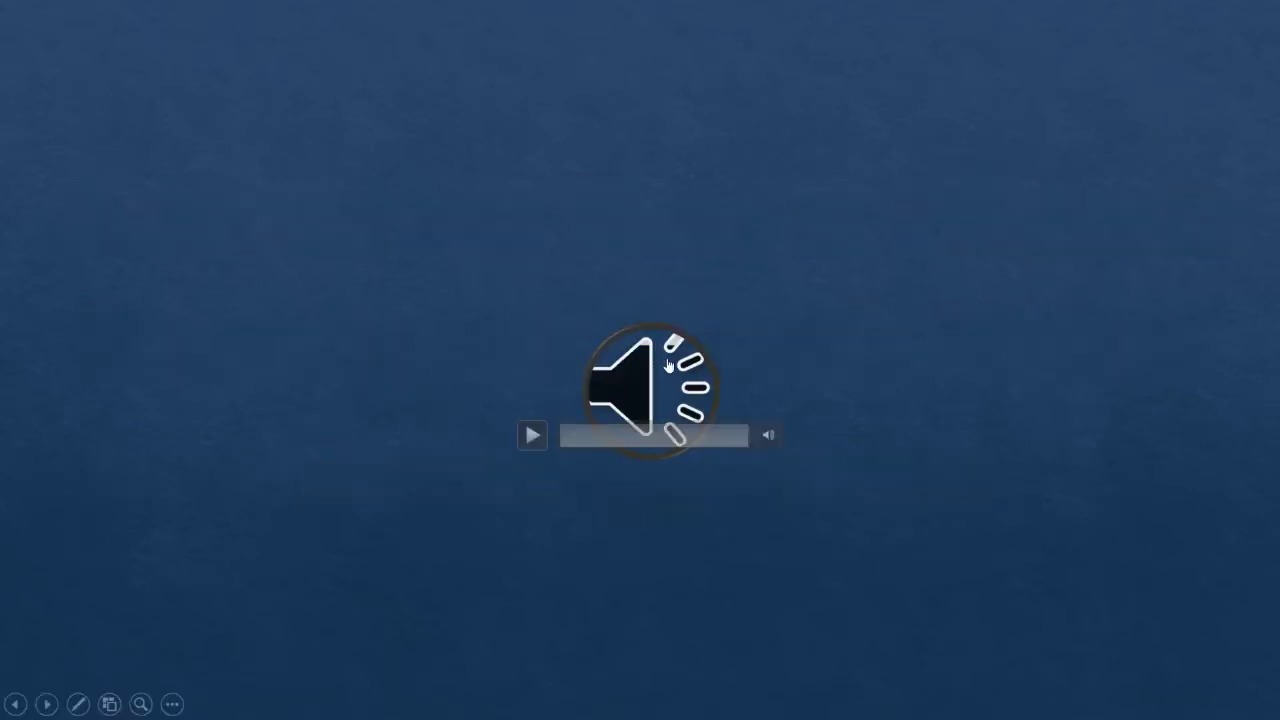
{"action": "left_click", "coordinate": [612, 388]}
{"action": "mouse_move", "coordinate": [771, 434]}
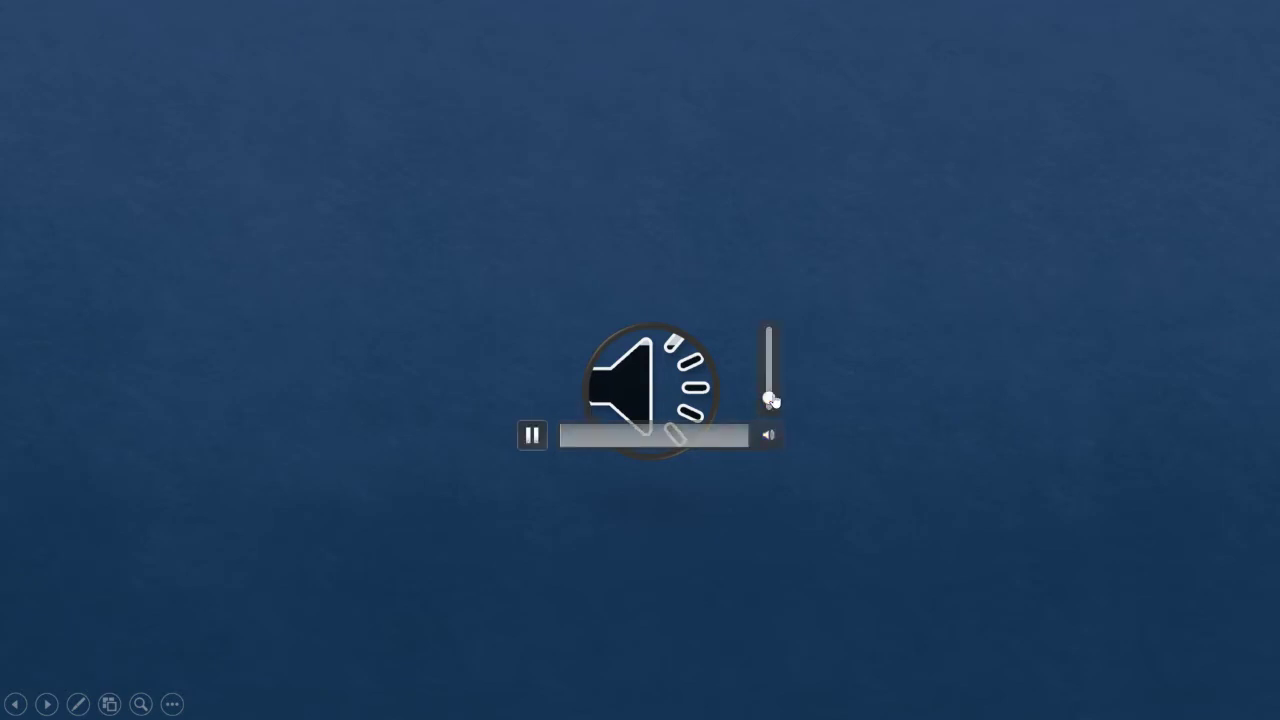
{"action": "mouse_move", "coordinate": [775, 385]}
{"action": "left_mouse_down"}
{"action": "mouse_move", "coordinate": [766, 355]}
{"action": "mouse_move", "coordinate": [771, 397]}
{"action": "left_mouse_up"}
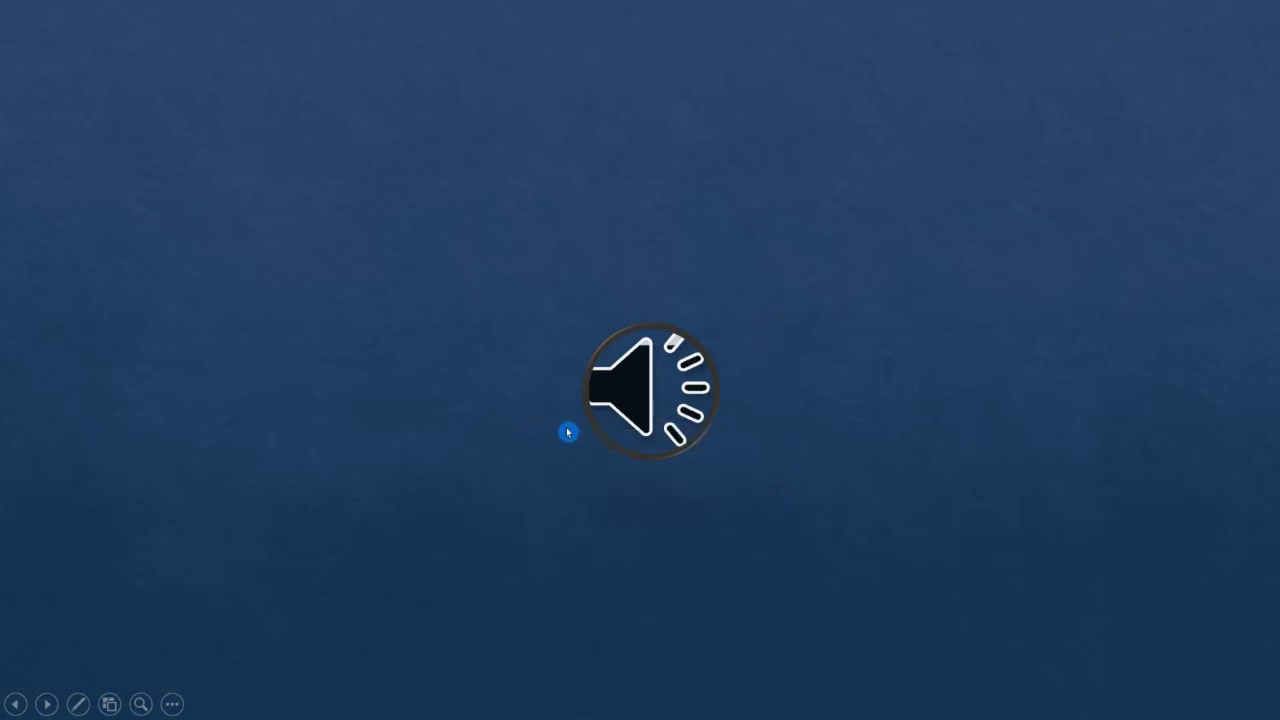
{"action": "mouse_move", "coordinate": [597, 454]}
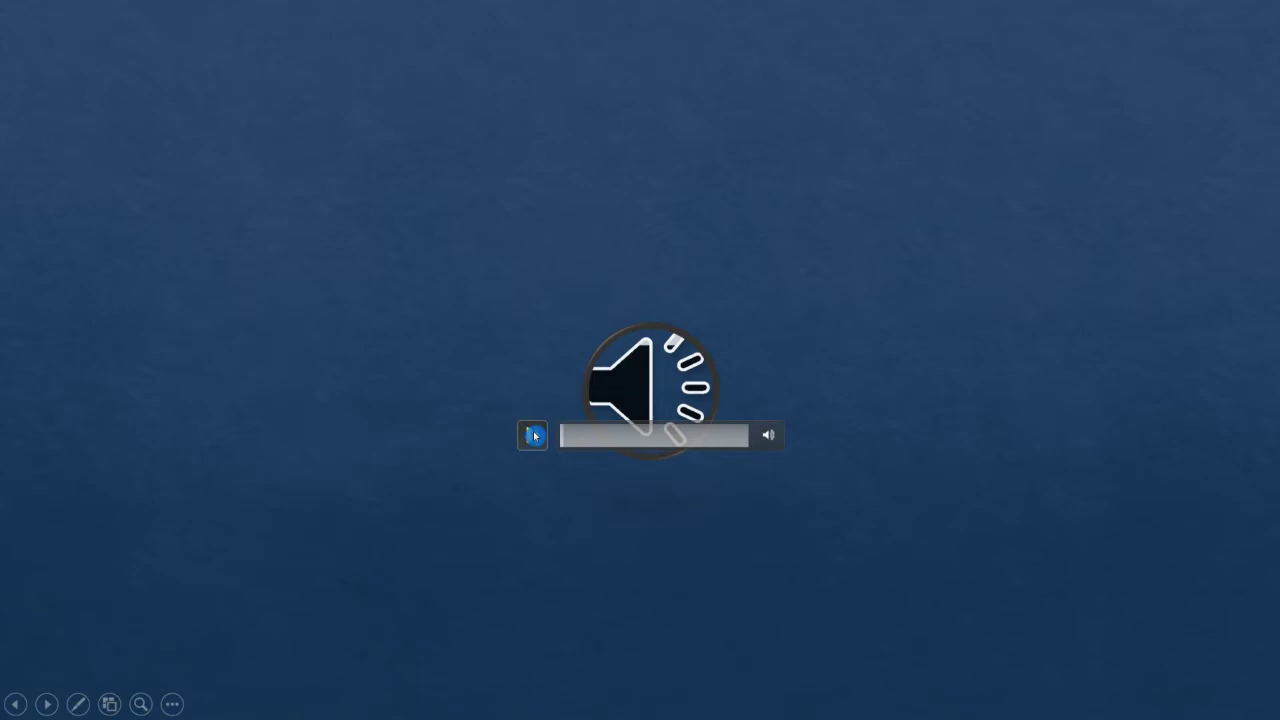
{"action": "key", "text": "Escape"}
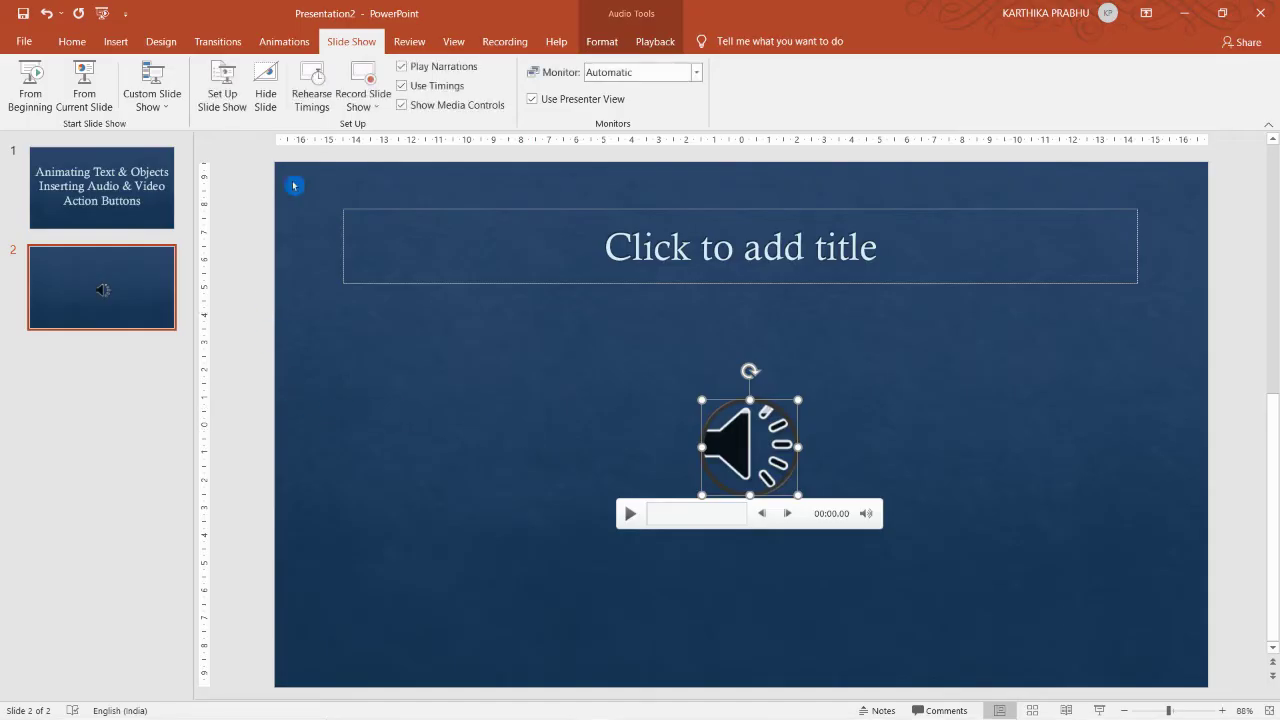
Step: Set the audio to start Automatically and return to slide 1
{"action": "left_click", "coordinate": [656, 41]}
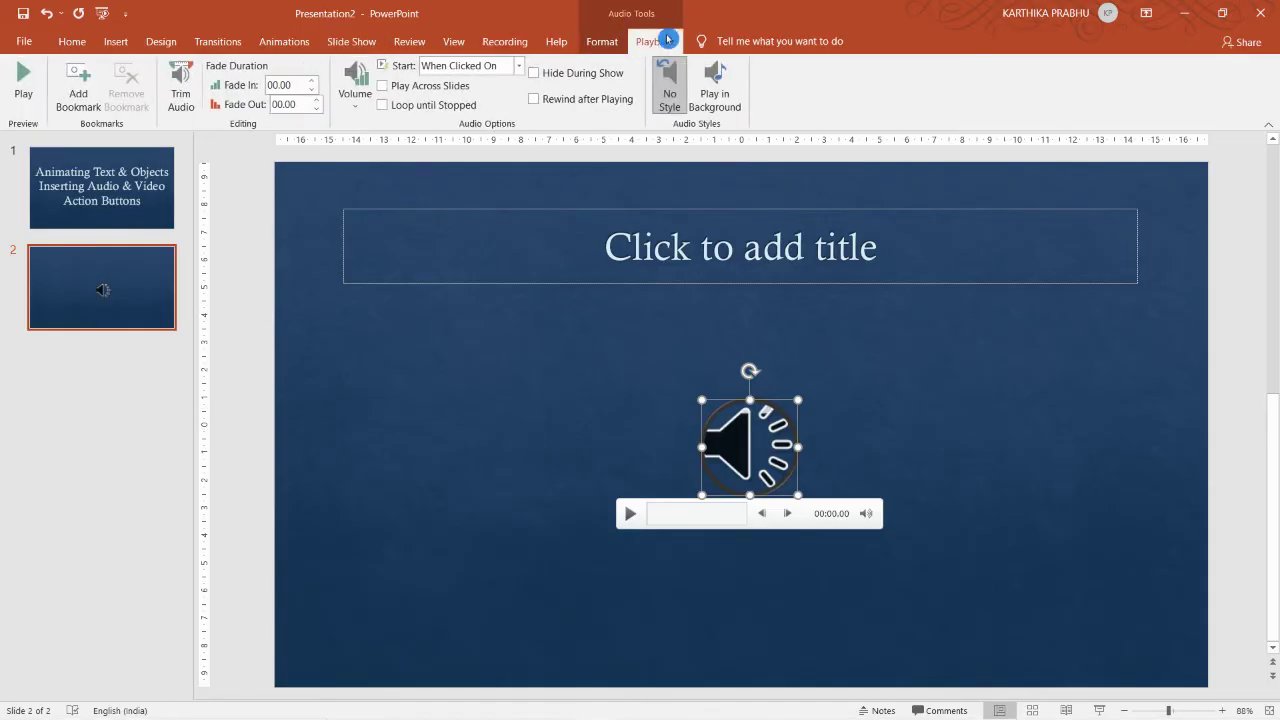
{"action": "left_click", "coordinate": [515, 66]}
{"action": "left_click", "coordinate": [490, 103]}
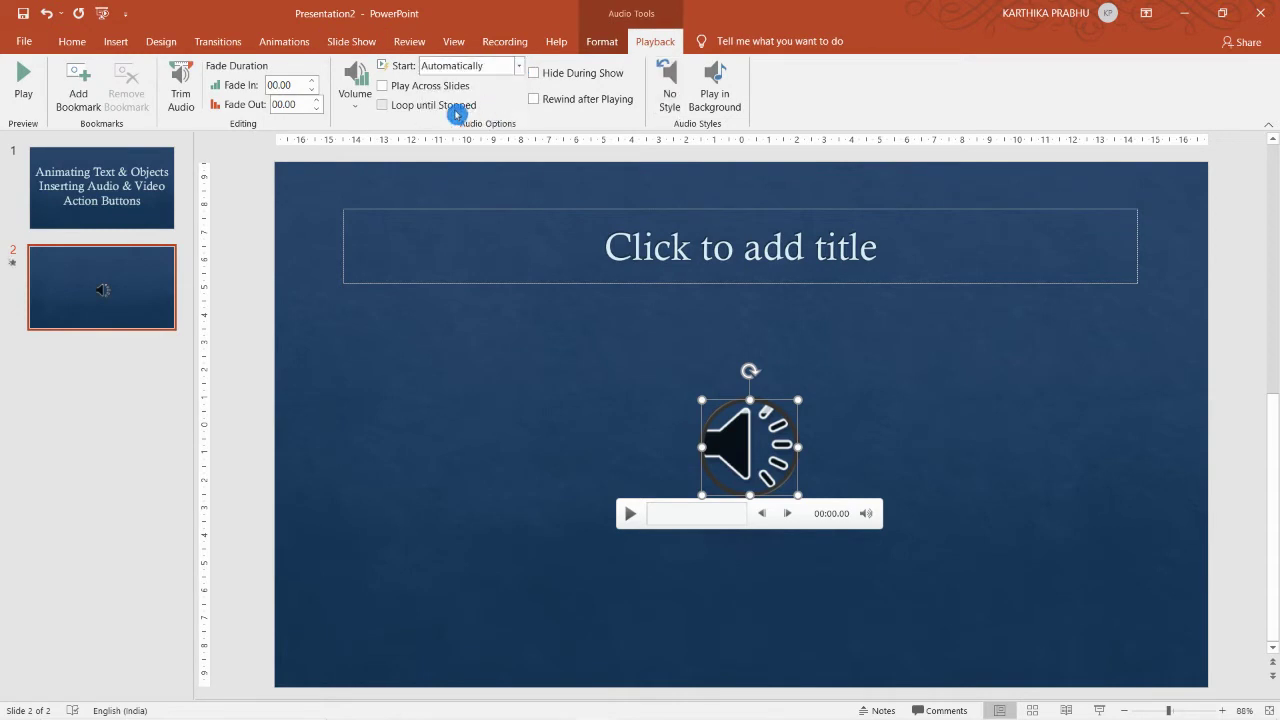
{"action": "left_click", "coordinate": [122, 172]}
{"action": "left_click", "coordinate": [351, 41]}
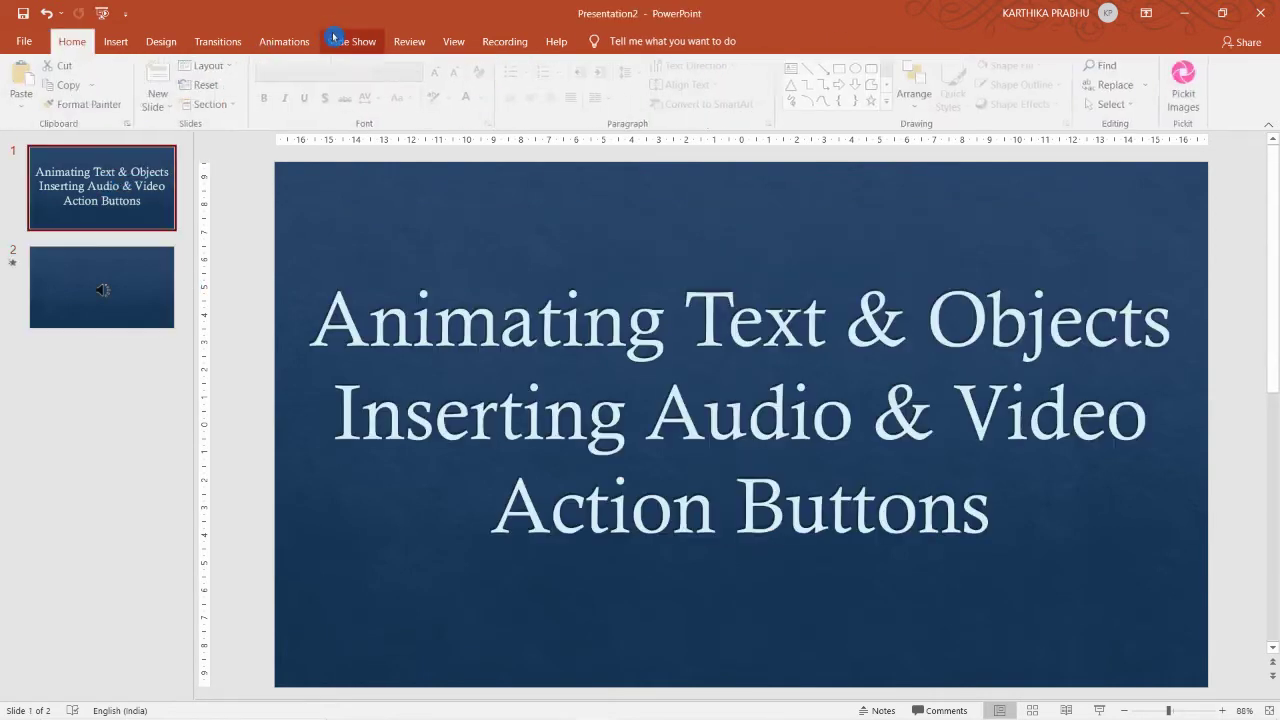
Step: Rerun the slide show to slide 2, raise the song's volume slightly, then end it
{"action": "left_click", "coordinate": [29, 82]}
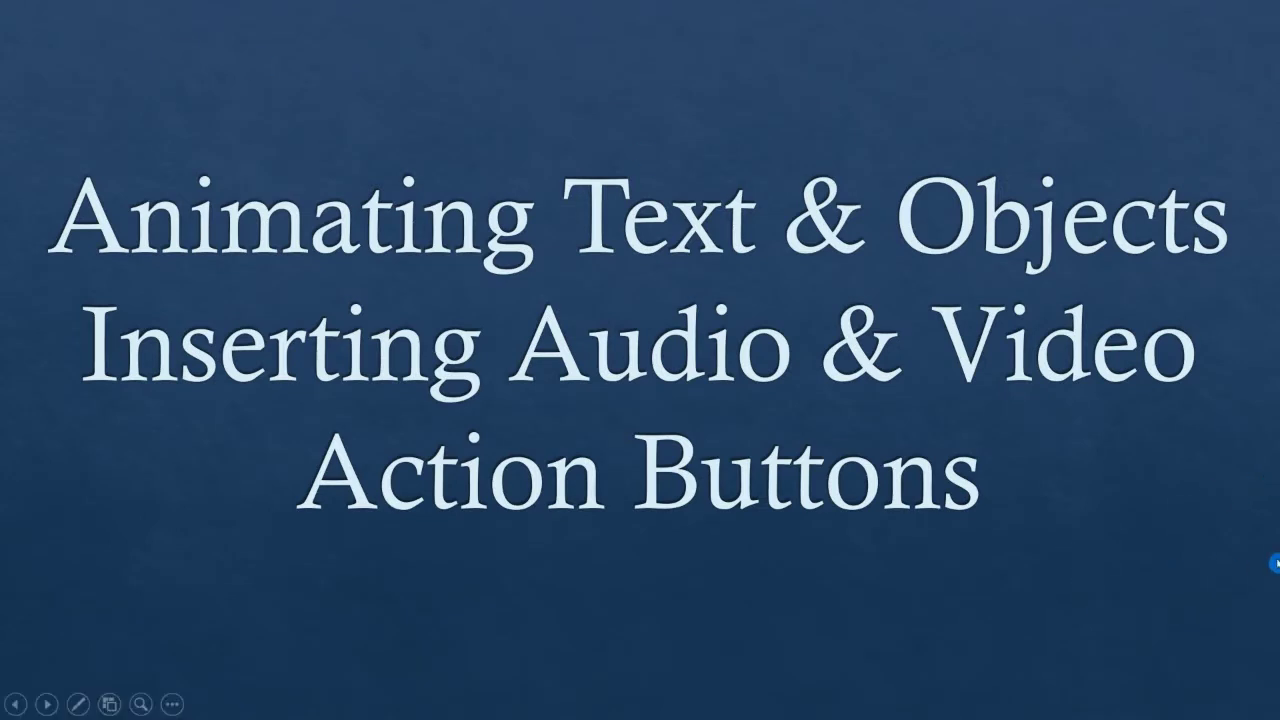
{"action": "left_click", "coordinate": [1275, 563]}
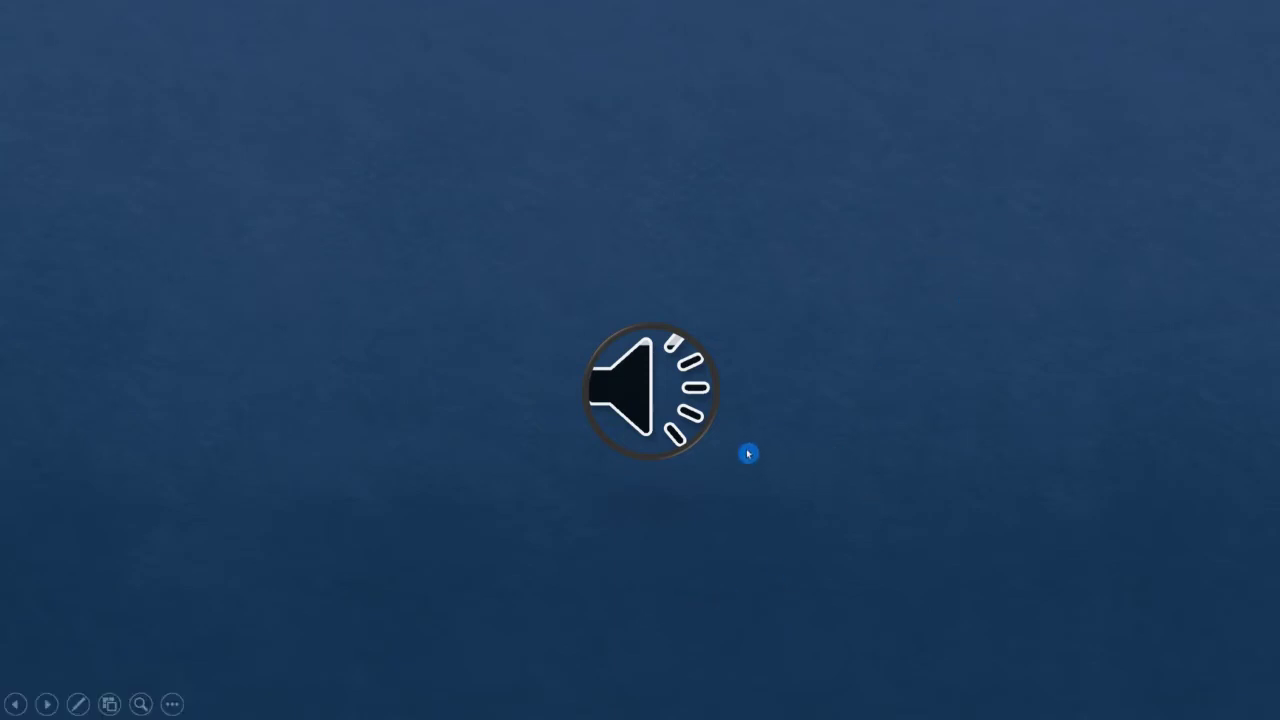
{"action": "mouse_move", "coordinate": [737, 443]}
{"action": "left_click_drag", "start_coordinate": [766, 404], "coordinate": [766, 395]}
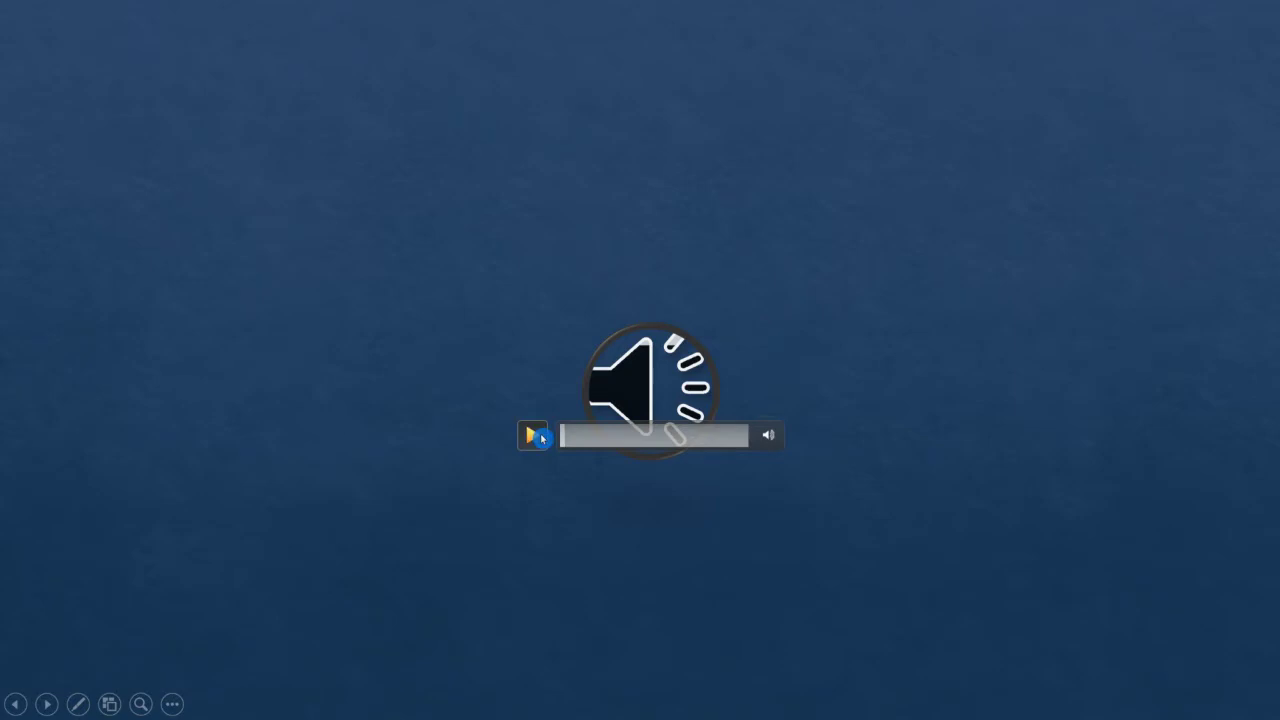
{"action": "key", "text": "Escape"}
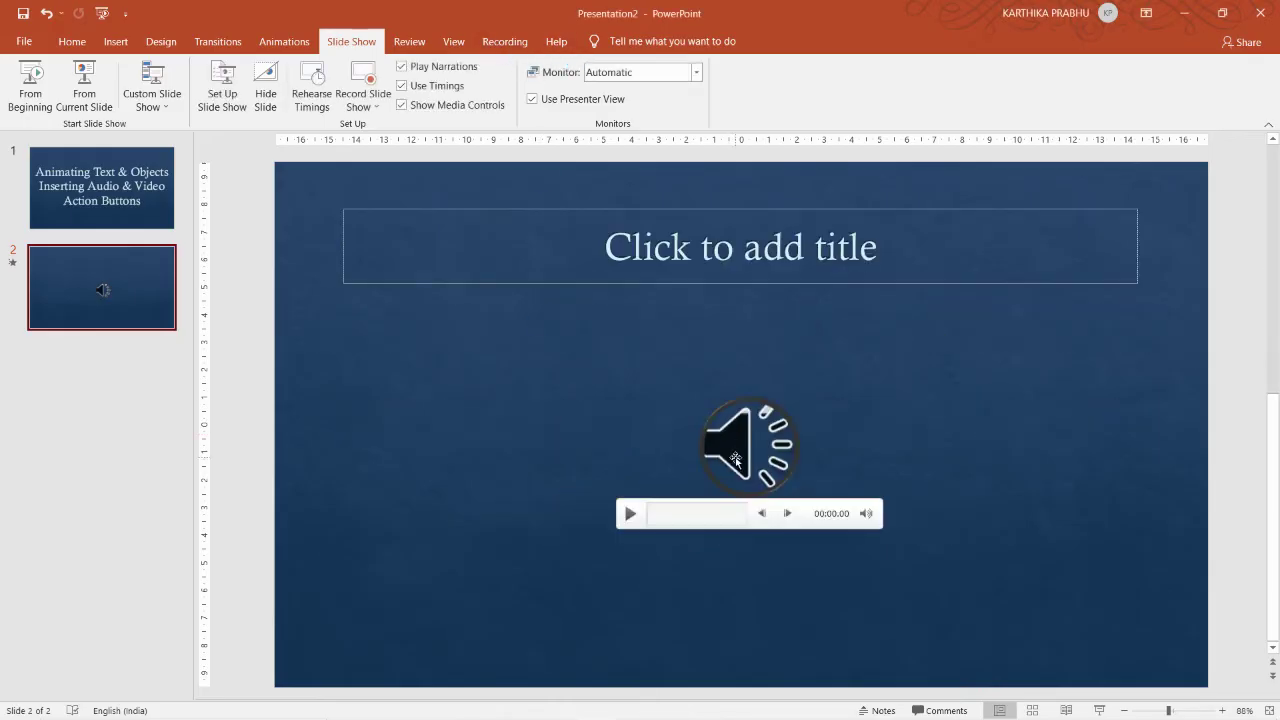